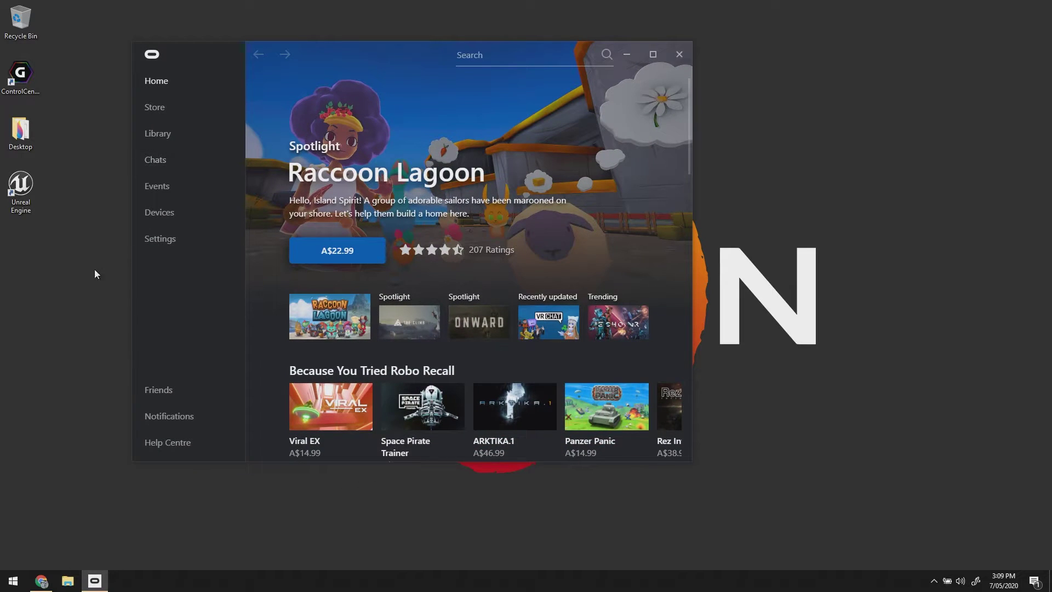
- Show the Oculus Devices page to confirm the Rift headset and two sensors are connected
{"action": "left_click", "coordinate": [186, 221]}
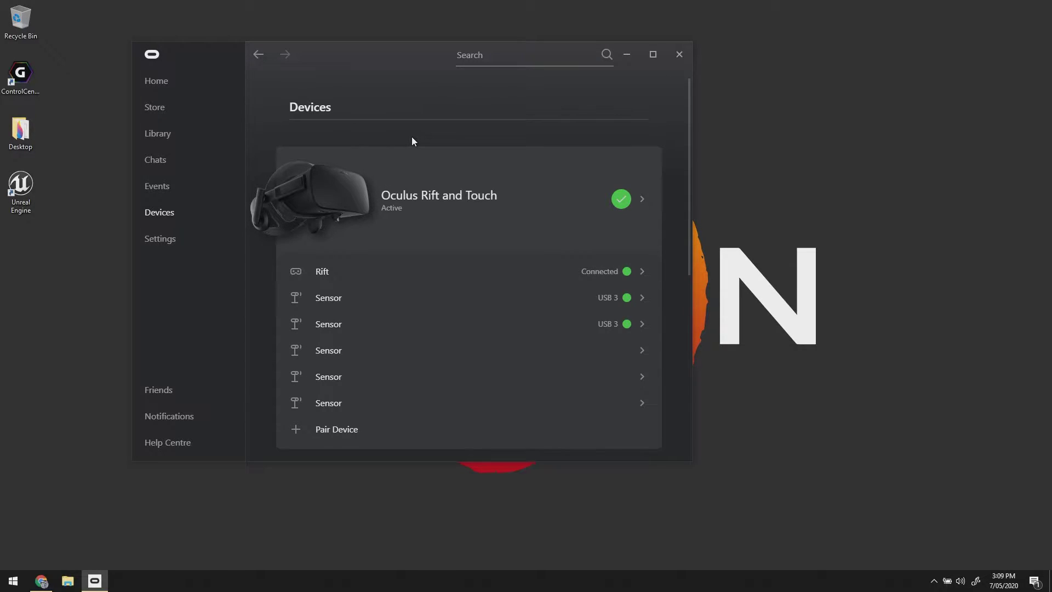
- Minimize the Oculus app and launch Unreal Engine to its Project Browser
{"action": "scroll", "coordinate": [350, 131], "scroll_direction": "down", "scroll_amount": 2}
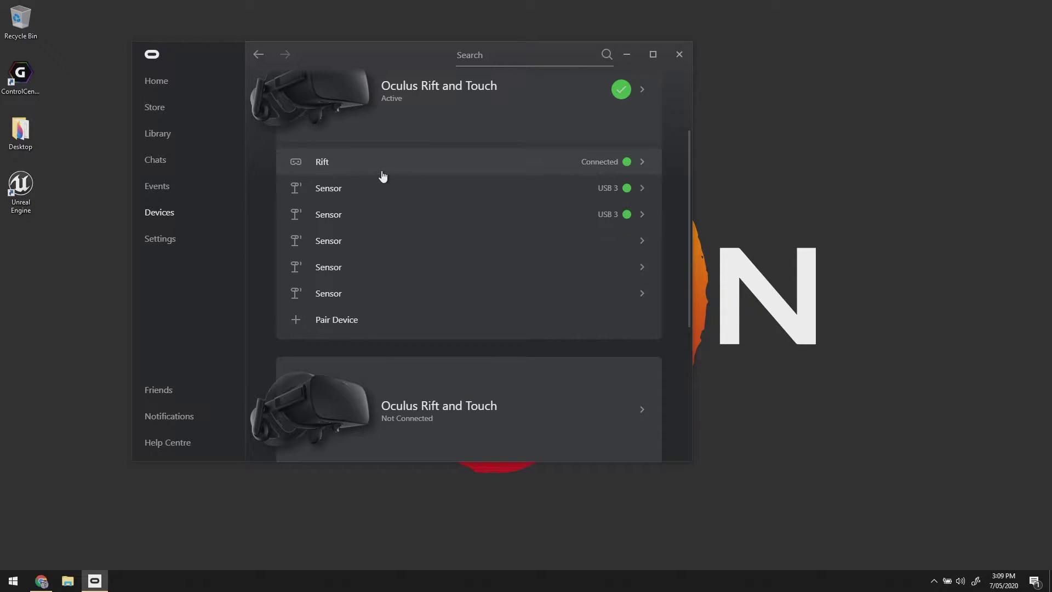
{"action": "scroll", "coordinate": [383, 175], "scroll_direction": "up", "scroll_amount": 2}
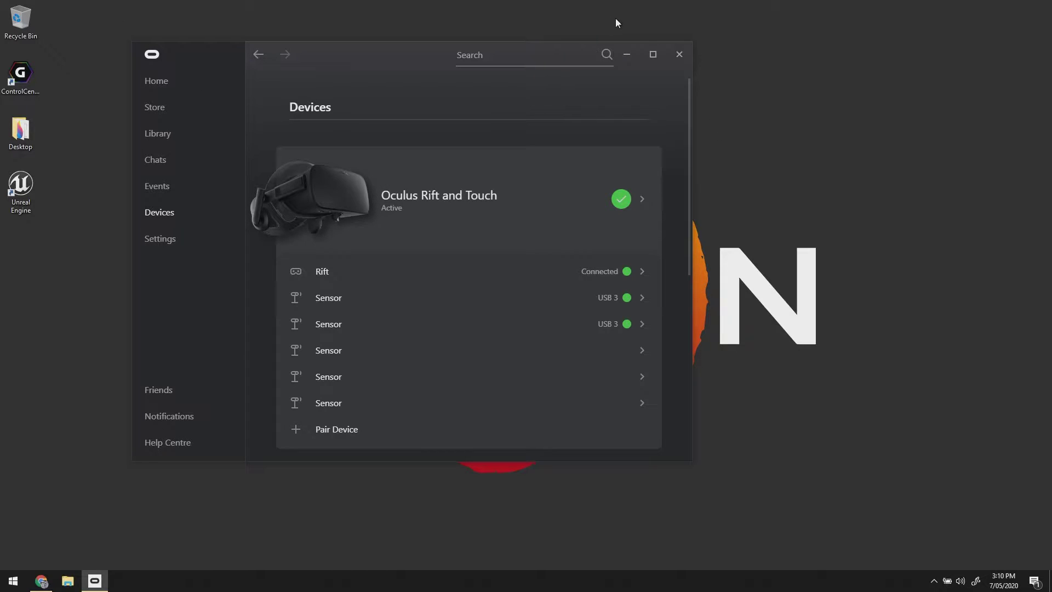
{"action": "left_click", "coordinate": [641, 52]}
{"action": "double_click", "coordinate": [21, 189]}
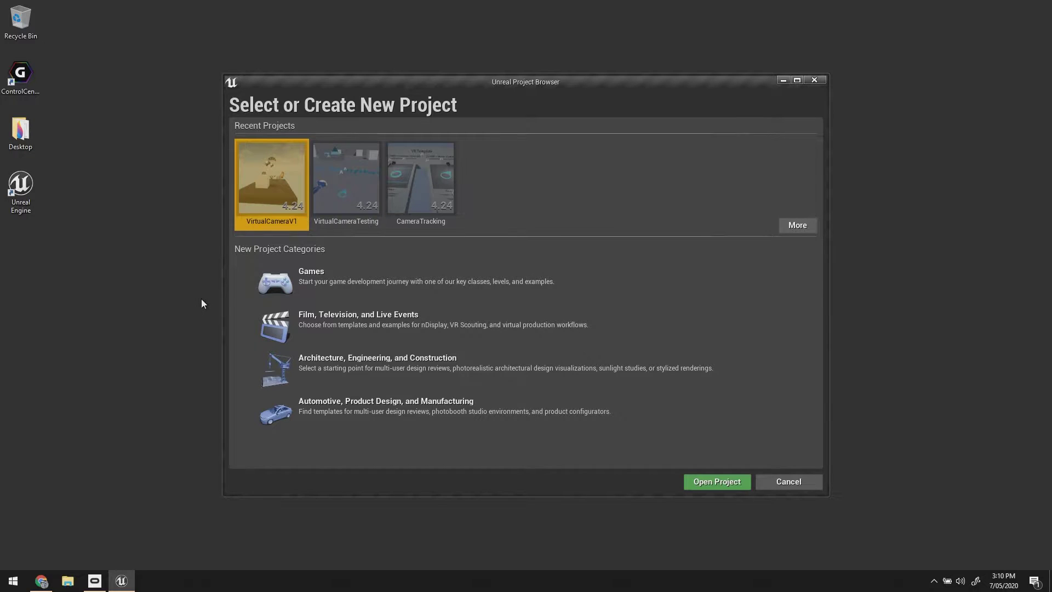
- Create a Blank Blueprint Games project named VPTutorial with starter content
{"action": "left_click", "coordinate": [381, 282]}
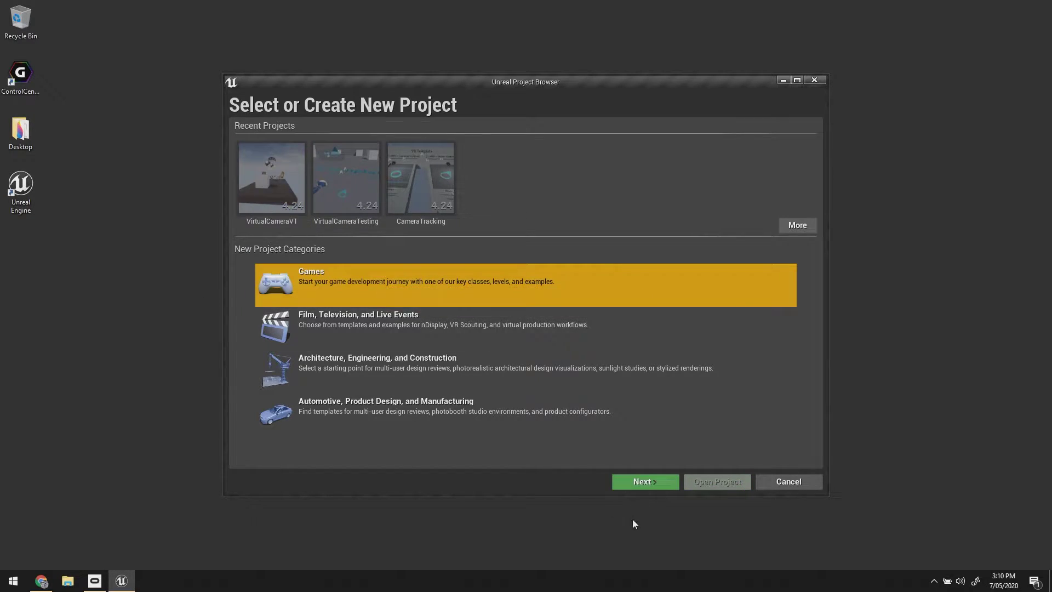
{"action": "left_click", "coordinate": [640, 481]}
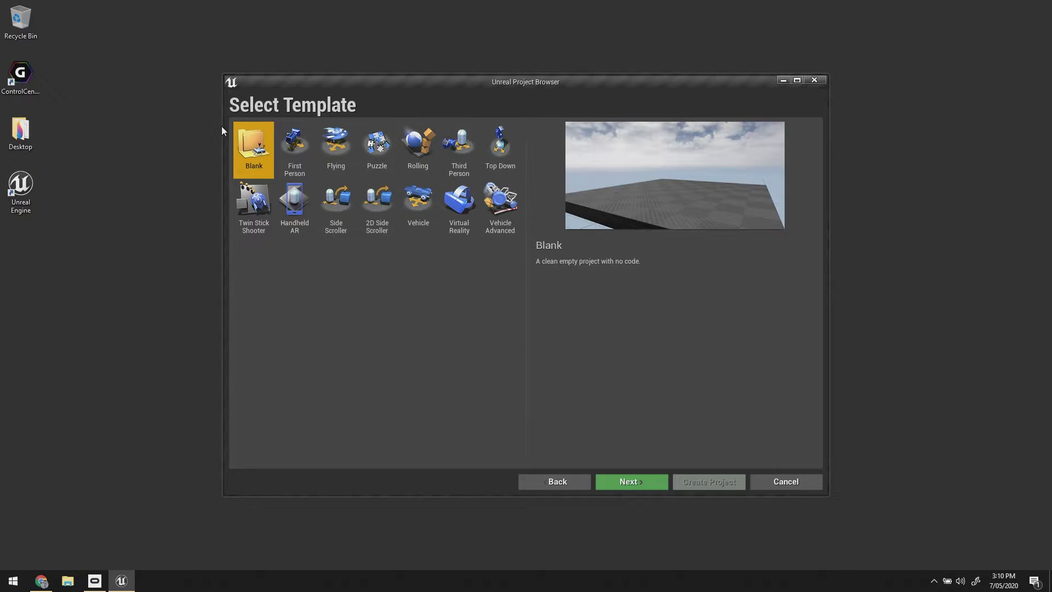
{"action": "left_click", "coordinate": [660, 485]}
{"action": "left_click", "coordinate": [622, 447]}
{"action": "type", "text": "VPTutorial"}
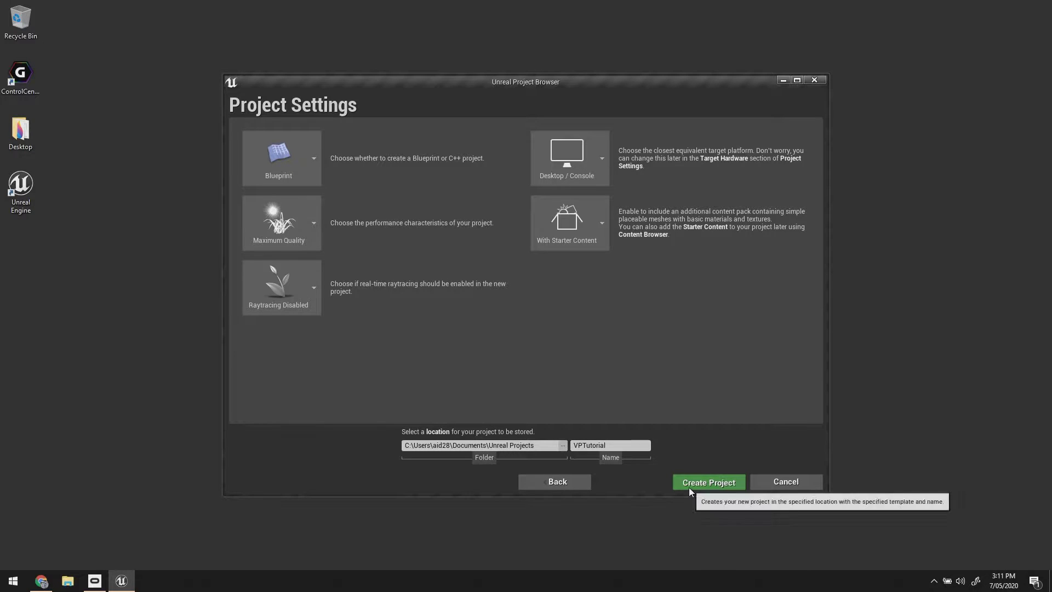
{"action": "left_click", "coordinate": [689, 487]}
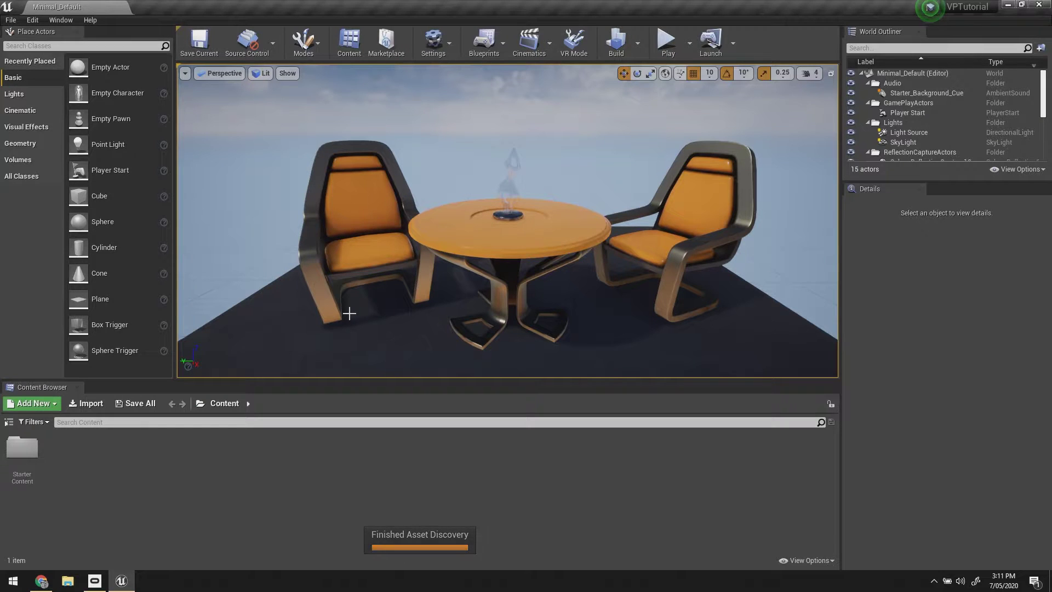
- Pull the viewport back to see the whole starter level, then bring up the Settings options
{"action": "right_click_drag", "start_coordinate": [507, 219], "coordinate": [485, 244]}
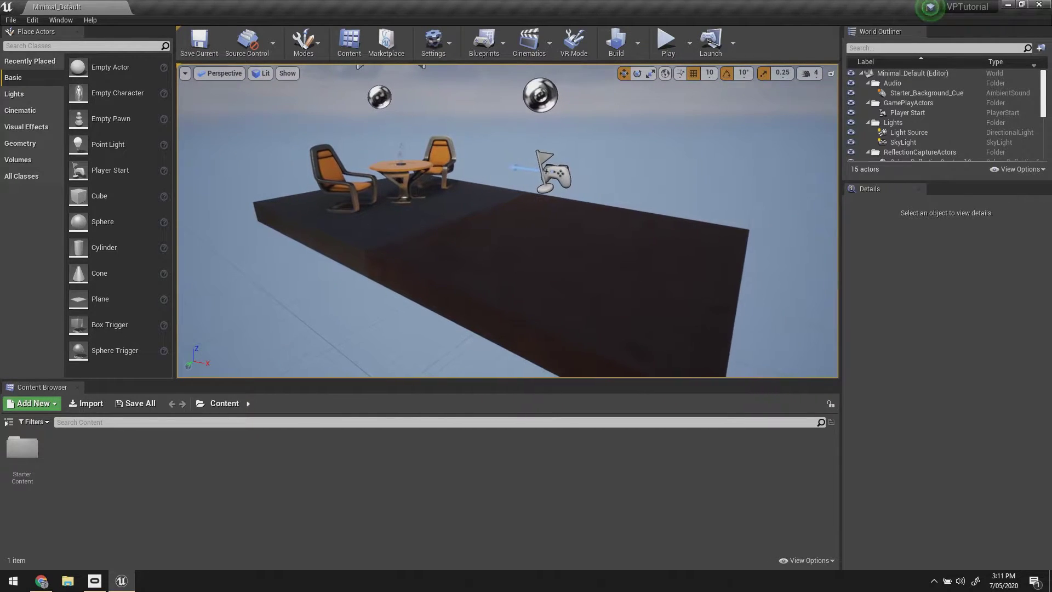
{"action": "left_click", "coordinate": [419, 50]}
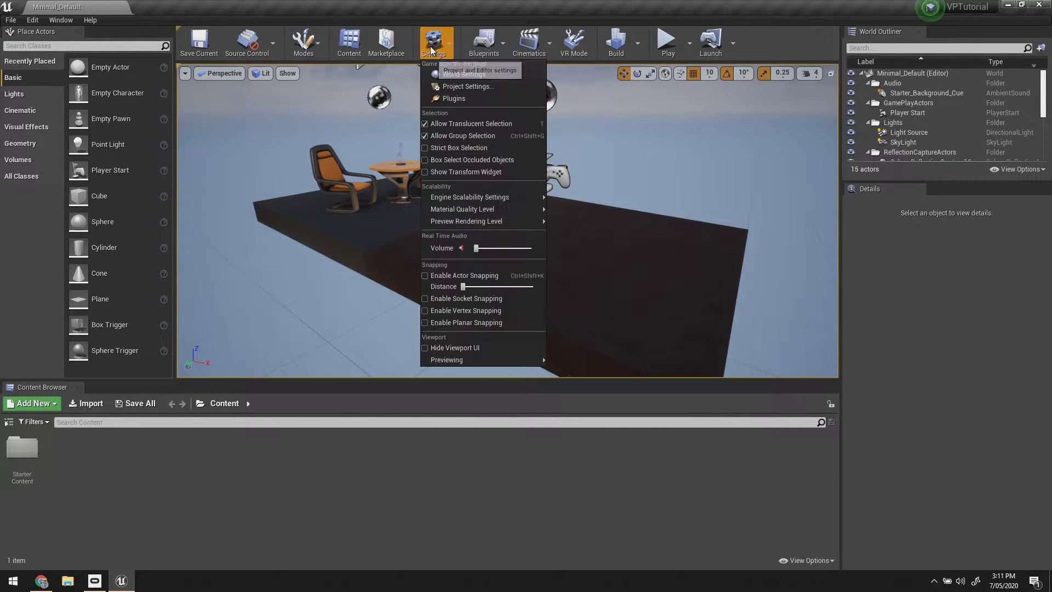
- Disable the Oculus VR plugin under Virtual Reality, keep SteamVR enabled, and restart the editor
{"action": "left_click", "coordinate": [451, 93]}
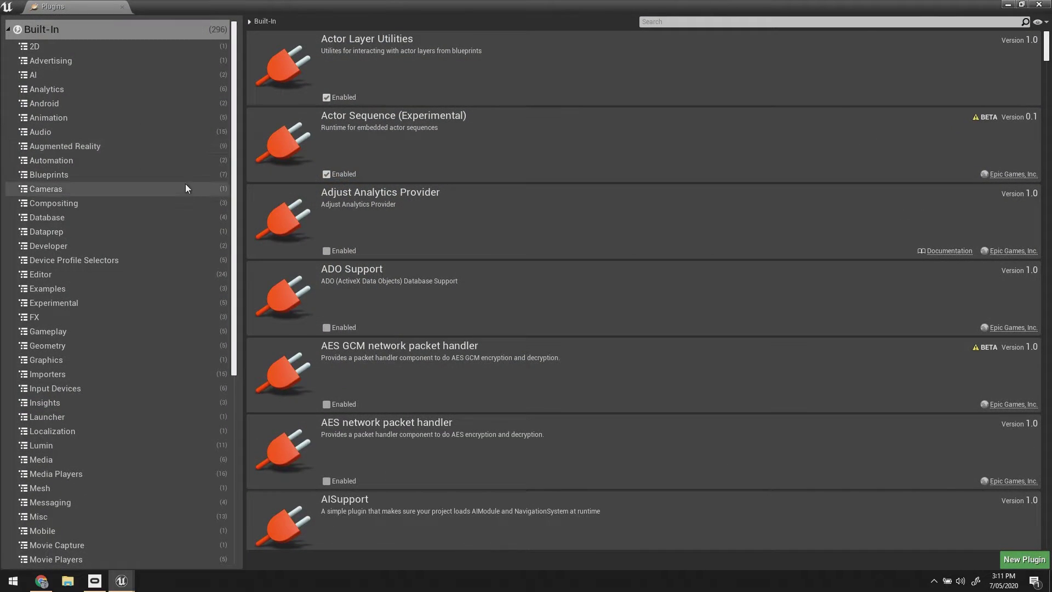
{"action": "scroll", "coordinate": [26, 274], "scroll_direction": "down", "scroll_amount": 5}
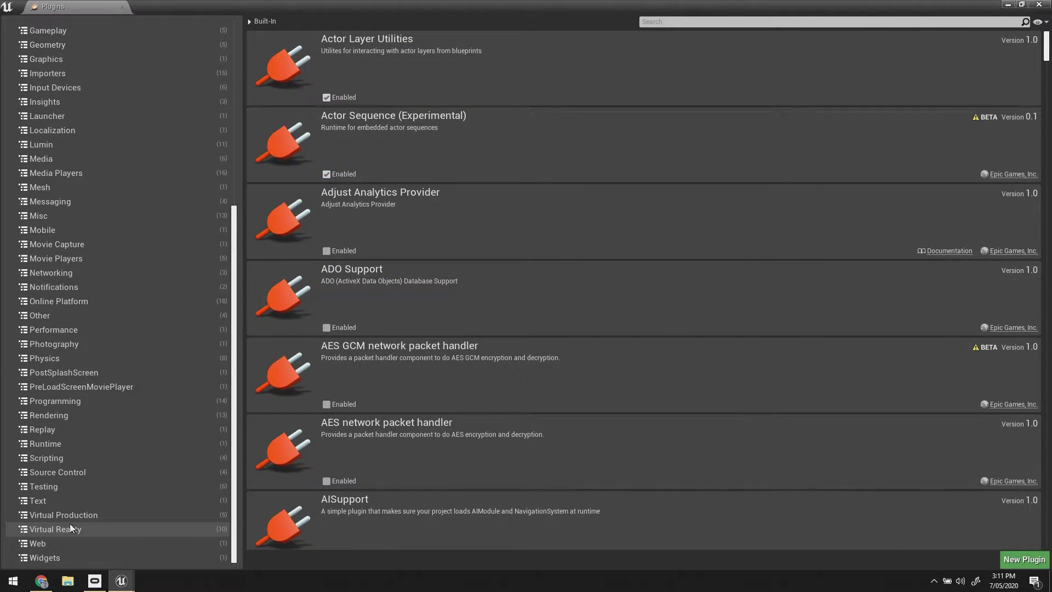
{"action": "left_click", "coordinate": [70, 524]}
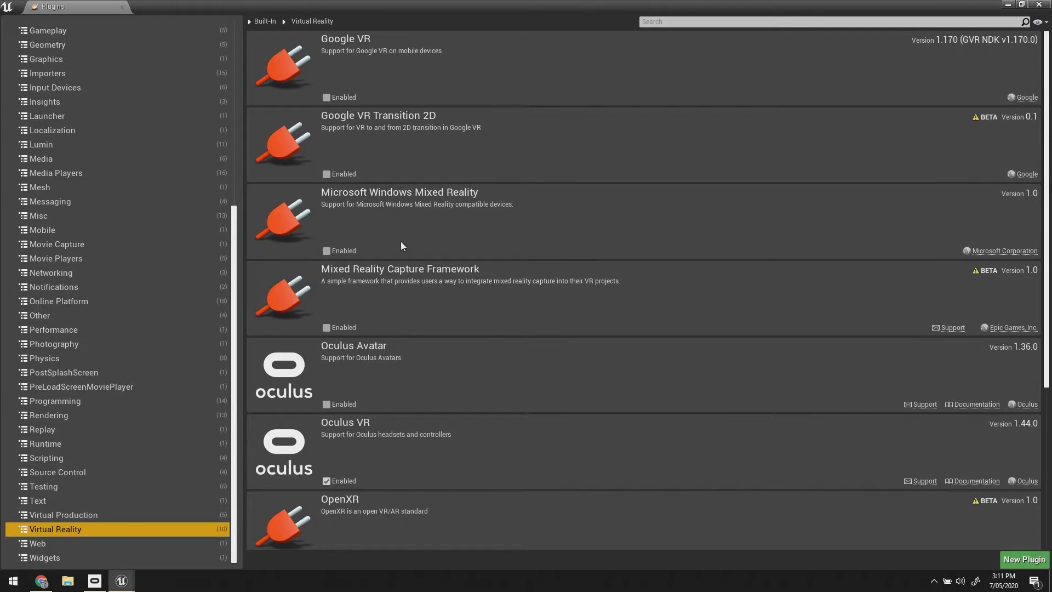
{"action": "scroll", "coordinate": [411, 241], "scroll_direction": "down", "scroll_amount": 1}
{"action": "scroll", "coordinate": [412, 245], "scroll_direction": "down", "scroll_amount": 3}
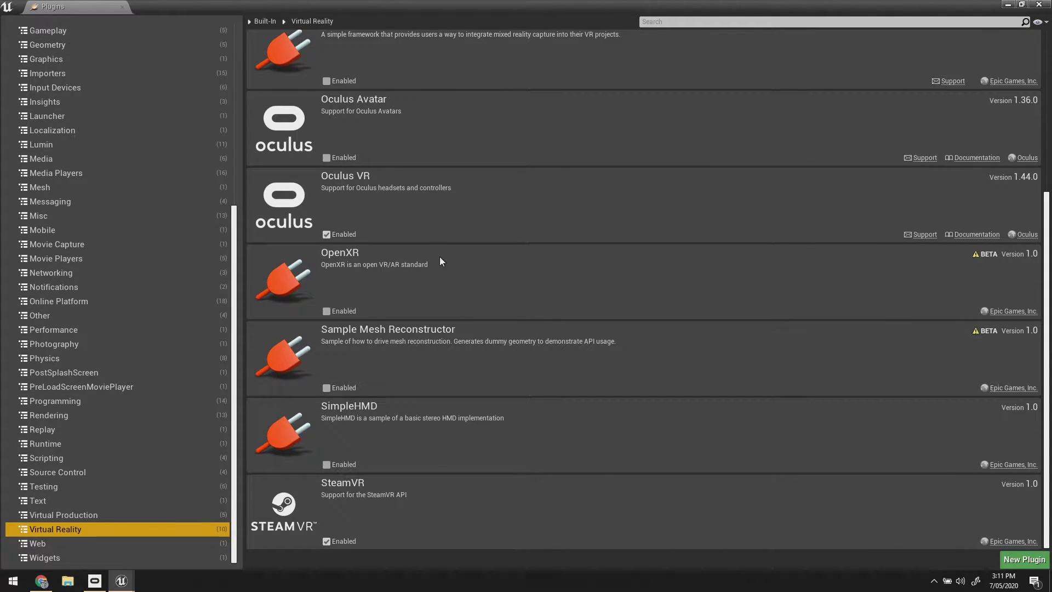
{"action": "left_click", "coordinate": [326, 233]}
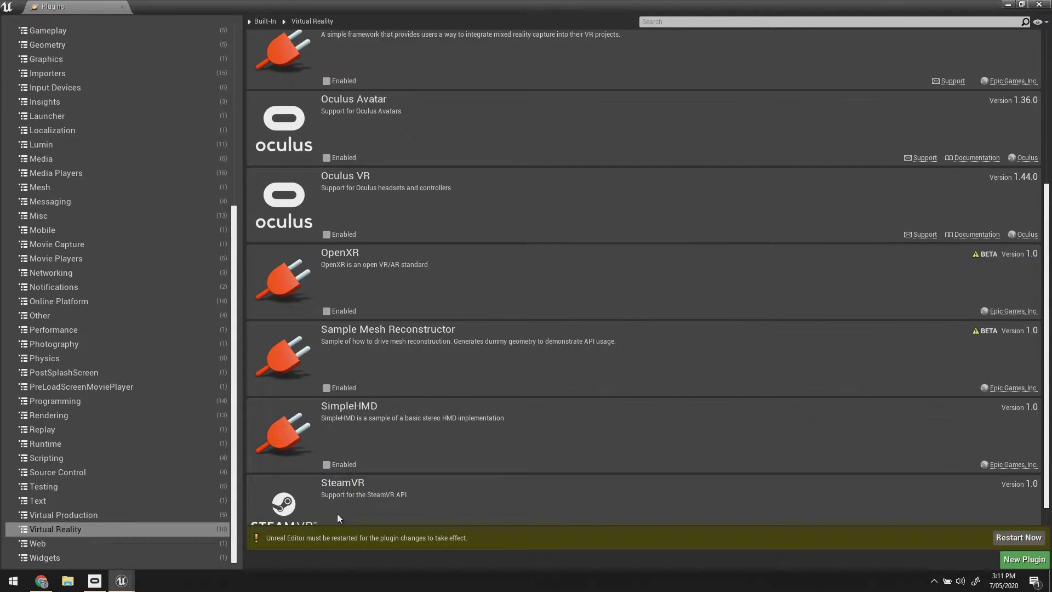
{"action": "left_click", "coordinate": [1018, 537]}
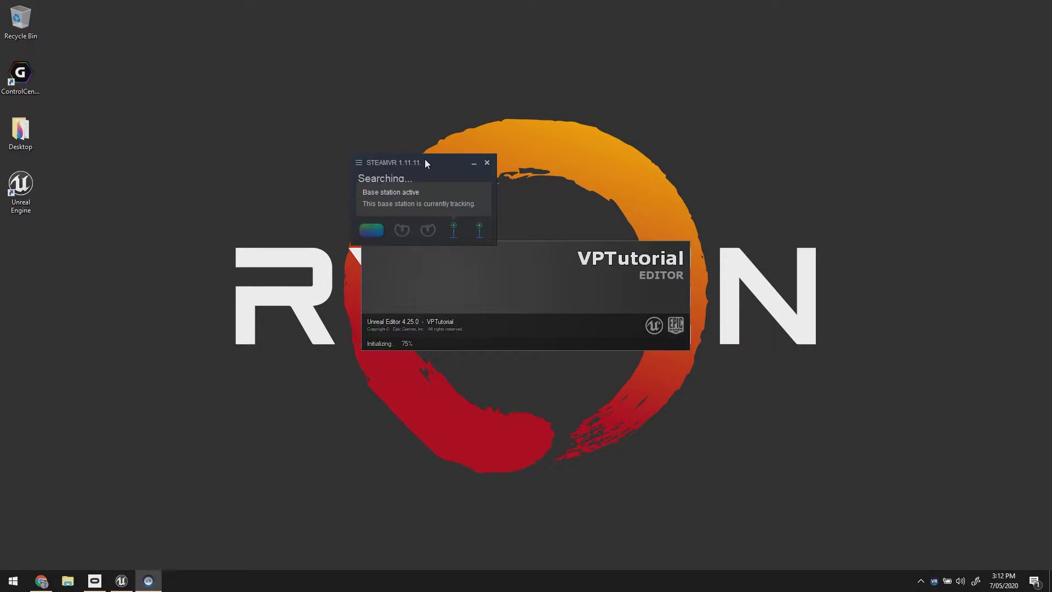
- Move the SteamVR window aside, verify SteamVR is enabled in Virtual Reality plugins, and close Plugins
{"action": "left_click_drag", "start_coordinate": [784, 189], "coordinate": [815, 436]}
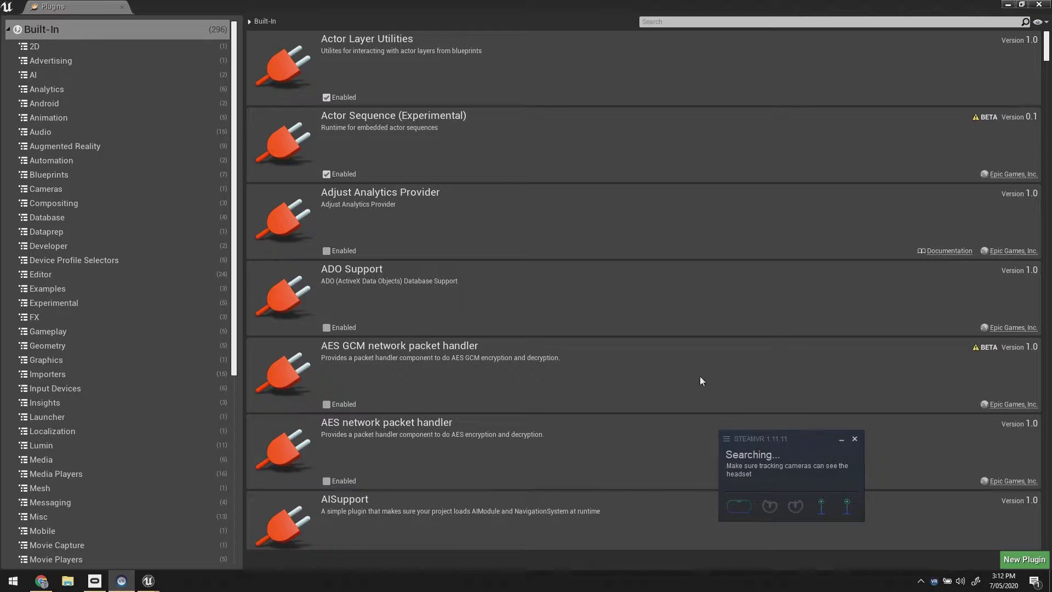
{"action": "scroll", "coordinate": [423, 442], "scroll_direction": "down", "scroll_amount": 5}
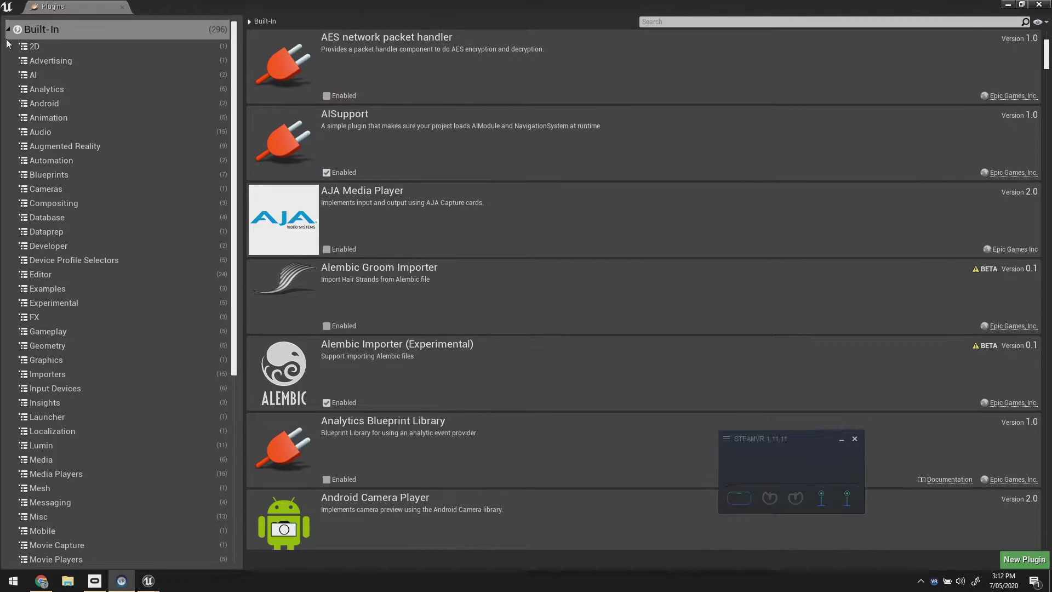
{"action": "scroll", "coordinate": [60, 390], "scroll_direction": "down", "scroll_amount": 4}
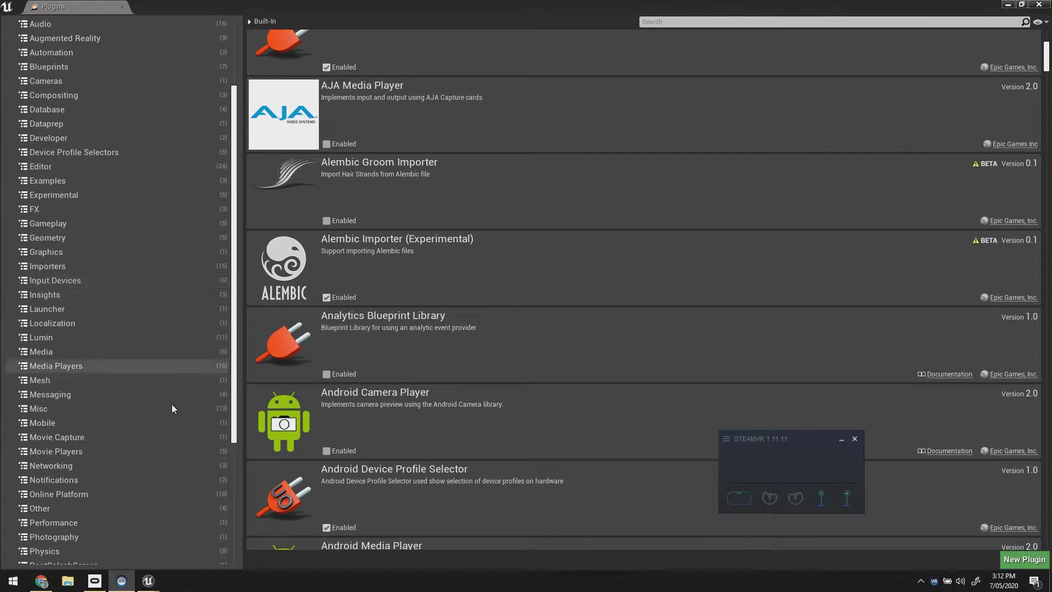
{"action": "scroll", "coordinate": [155, 439], "scroll_direction": "down", "scroll_amount": 3}
{"action": "left_click", "coordinate": [59, 527]}
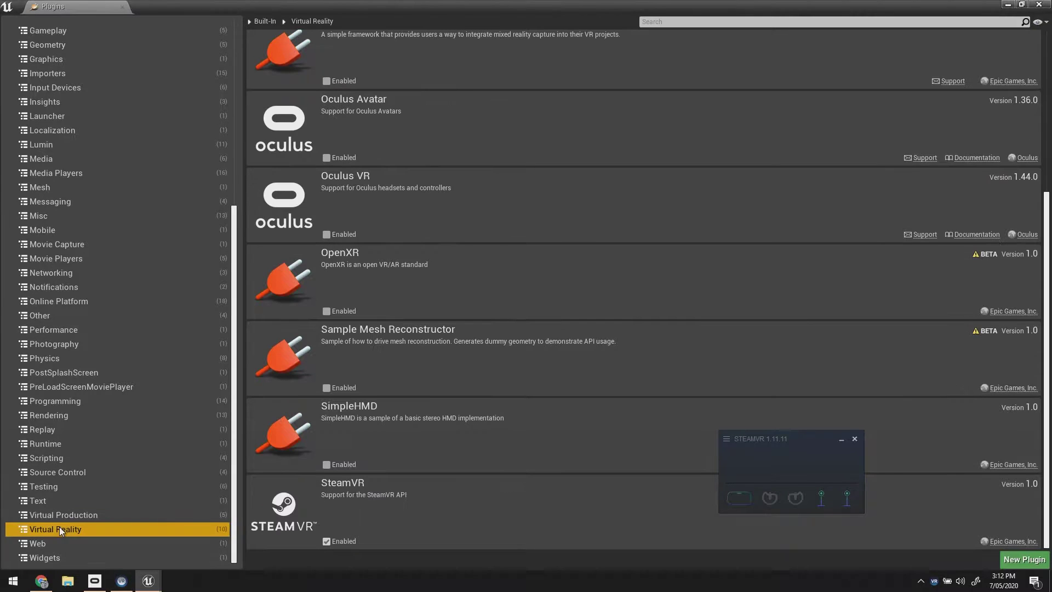
{"action": "left_click", "coordinate": [1038, 4]}
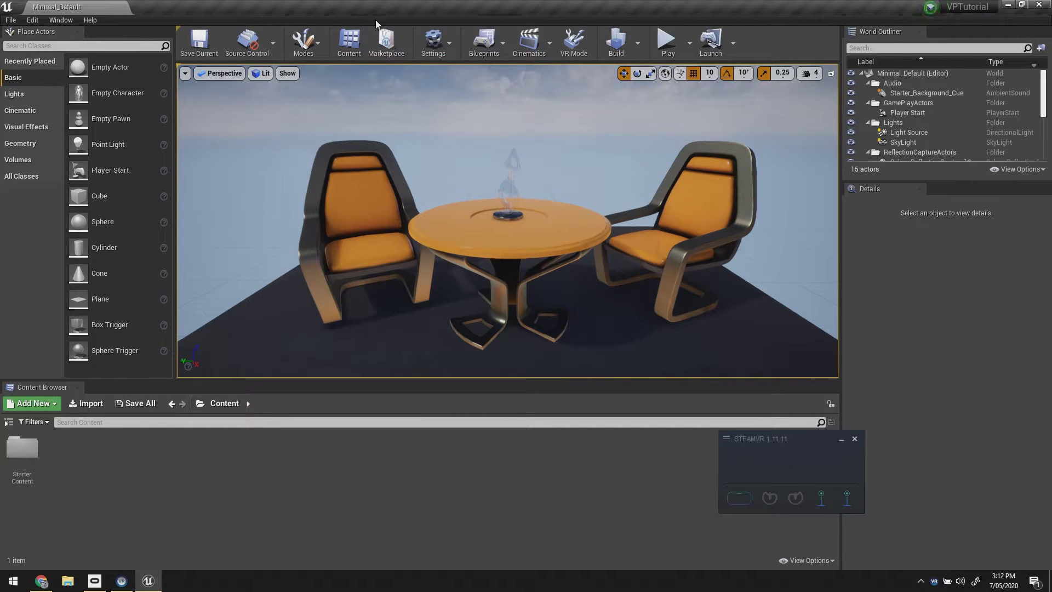
{"action": "left_click", "coordinate": [433, 42]}
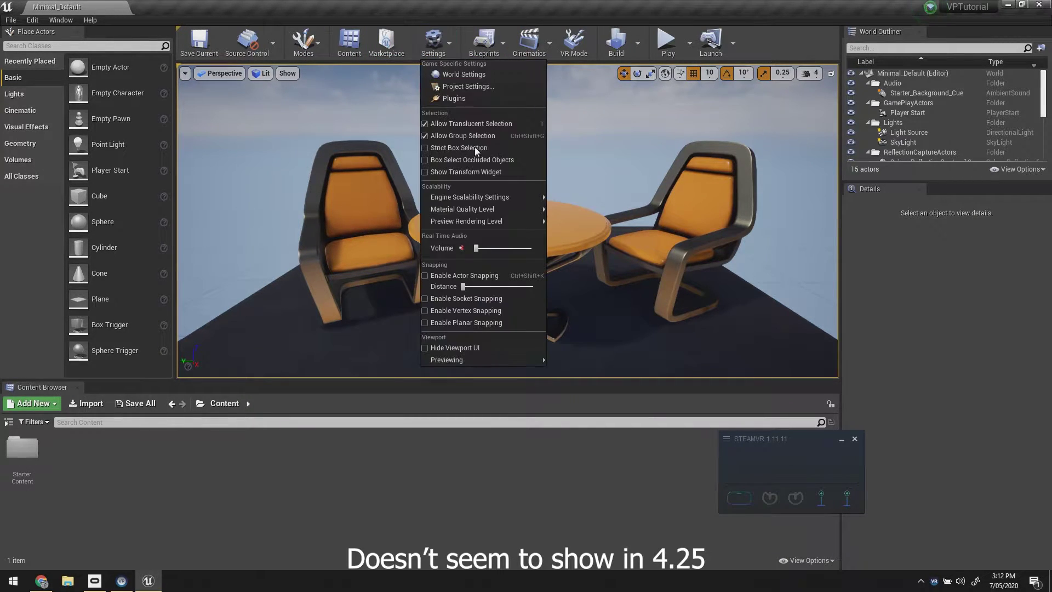
{"action": "left_click", "coordinate": [459, 100]}
{"action": "scroll", "coordinate": [74, 442], "scroll_direction": "down", "scroll_amount": 5}
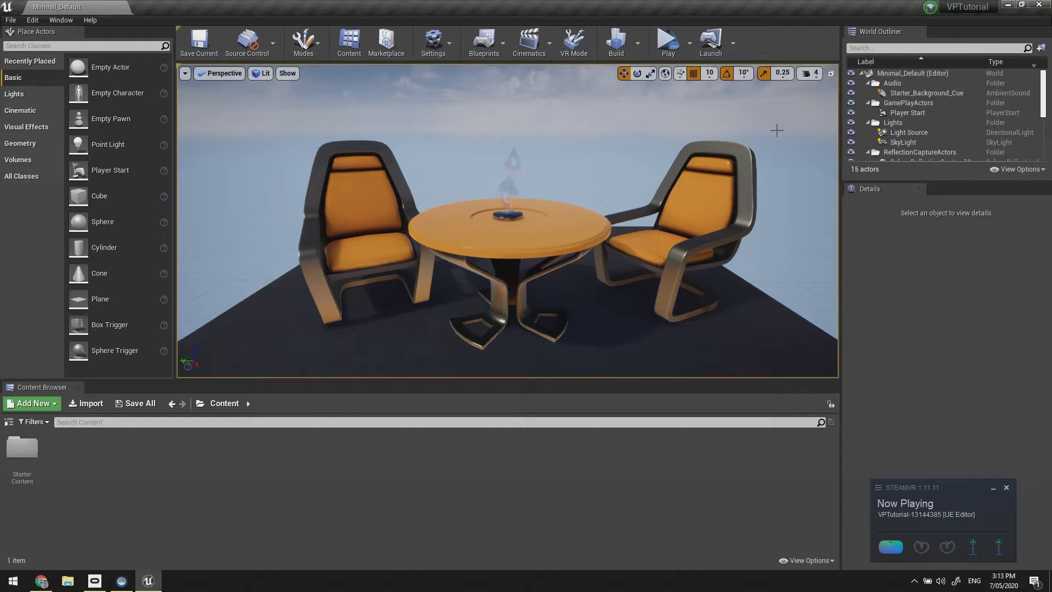
{"action": "left_click", "coordinate": [689, 43]}
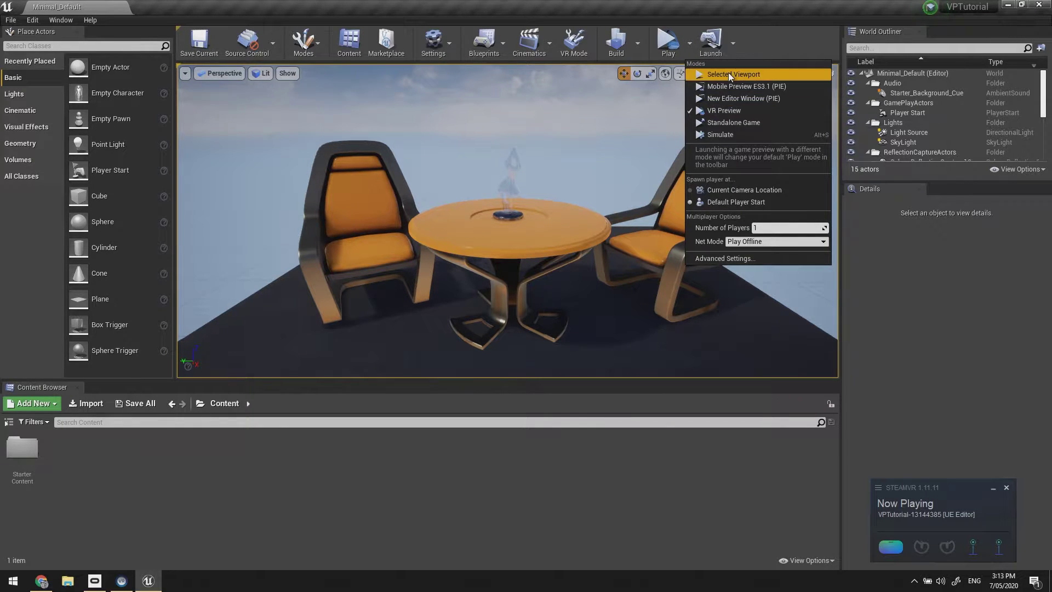
{"action": "left_click", "coordinate": [728, 73]}
{"action": "key", "text": "Escape"}
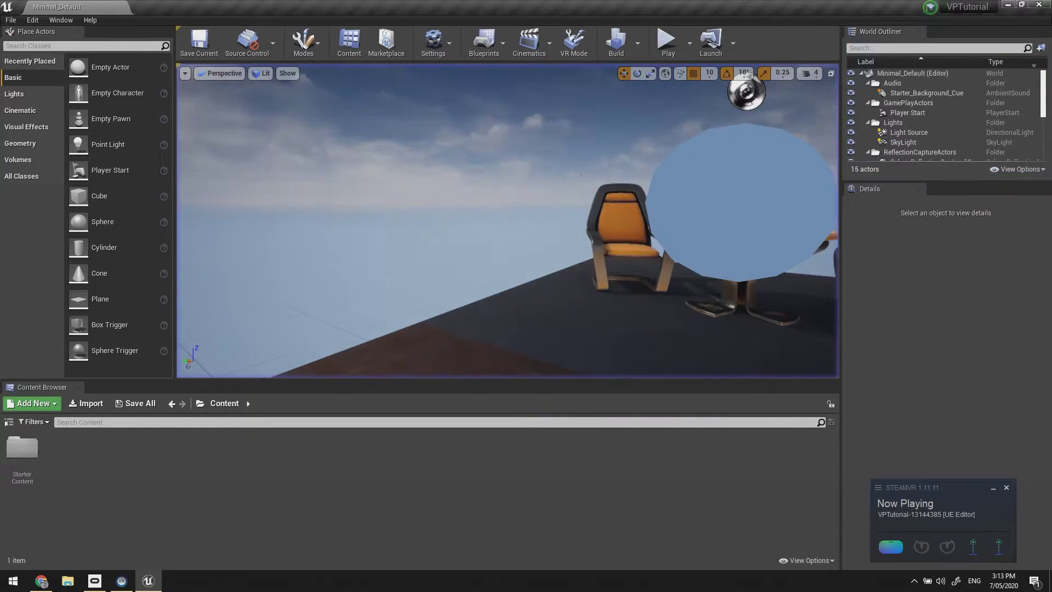
{"action": "left_click", "coordinate": [581, 181]}
{"action": "right_click_drag", "start_coordinate": [581, 181], "coordinate": [581, 180]}
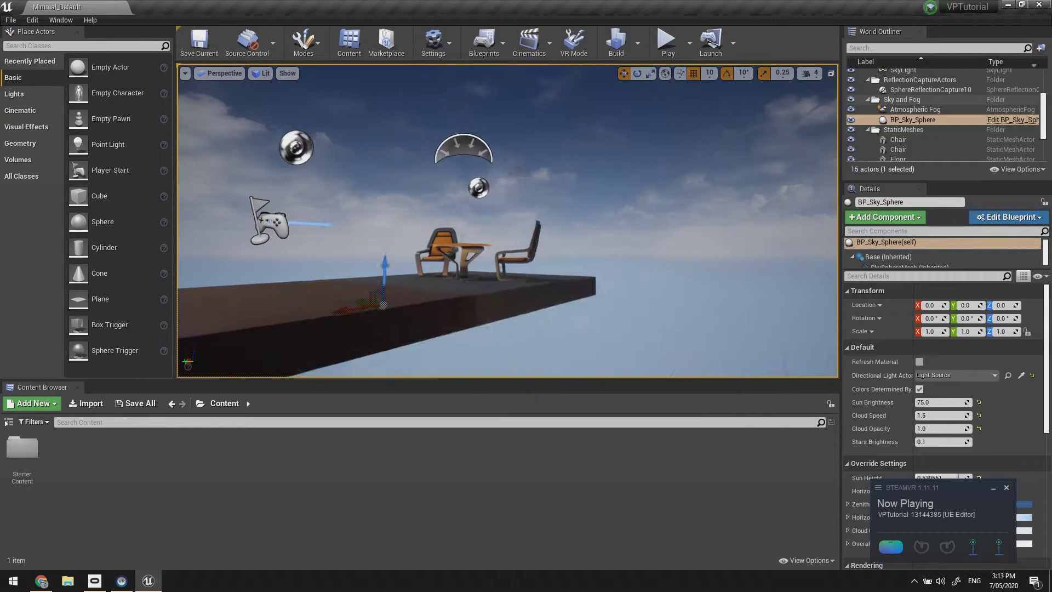
{"action": "left_click", "coordinate": [689, 43]}
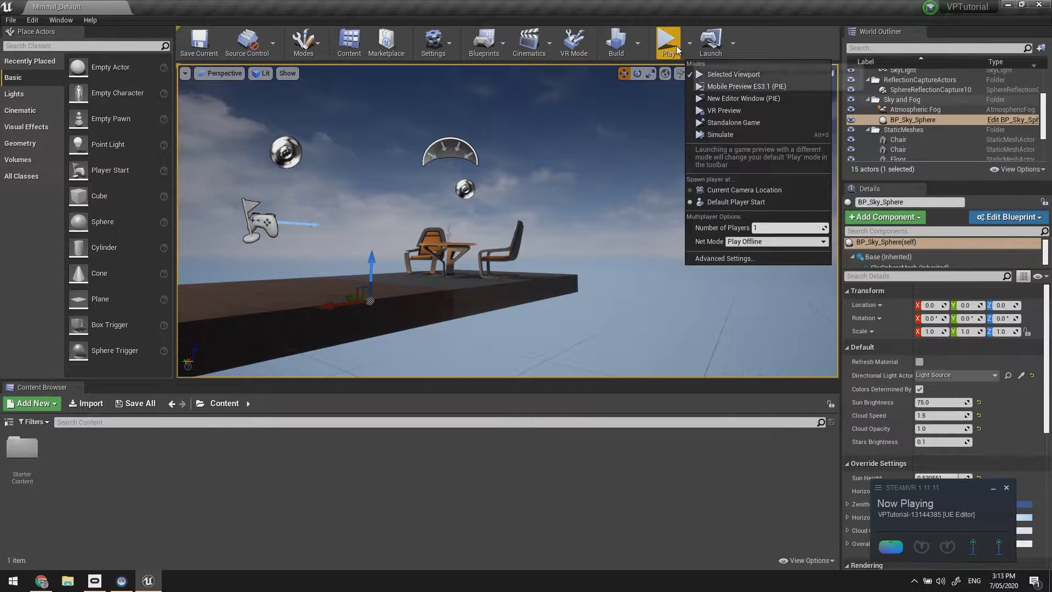
{"action": "left_click", "coordinate": [715, 260]}
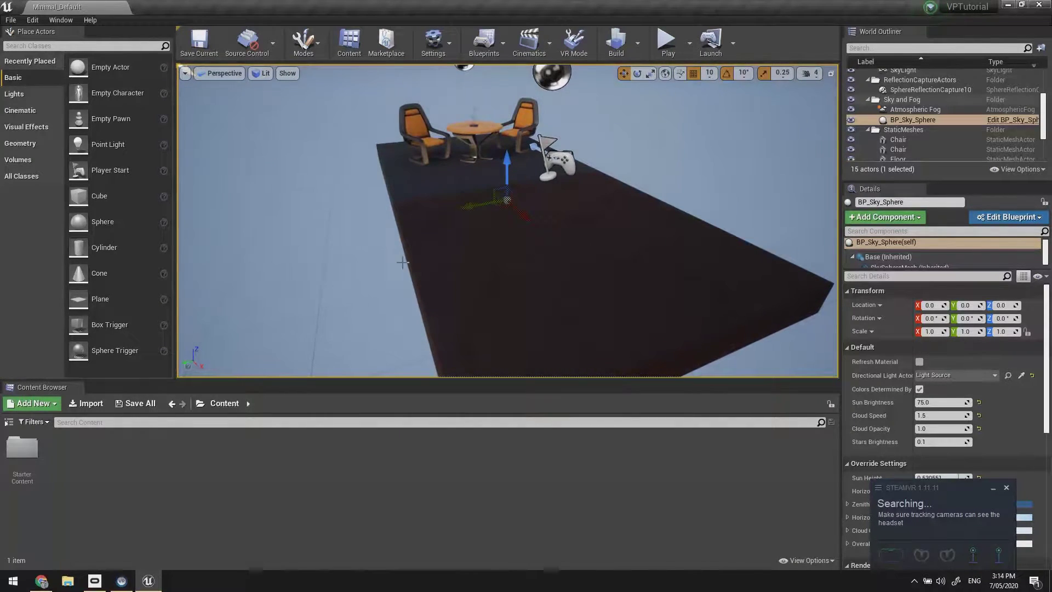
- Create an Actor Blueprint named TrackedCamera in Content and open it in the Blueprint editor
{"action": "right_click", "coordinate": [239, 483]}
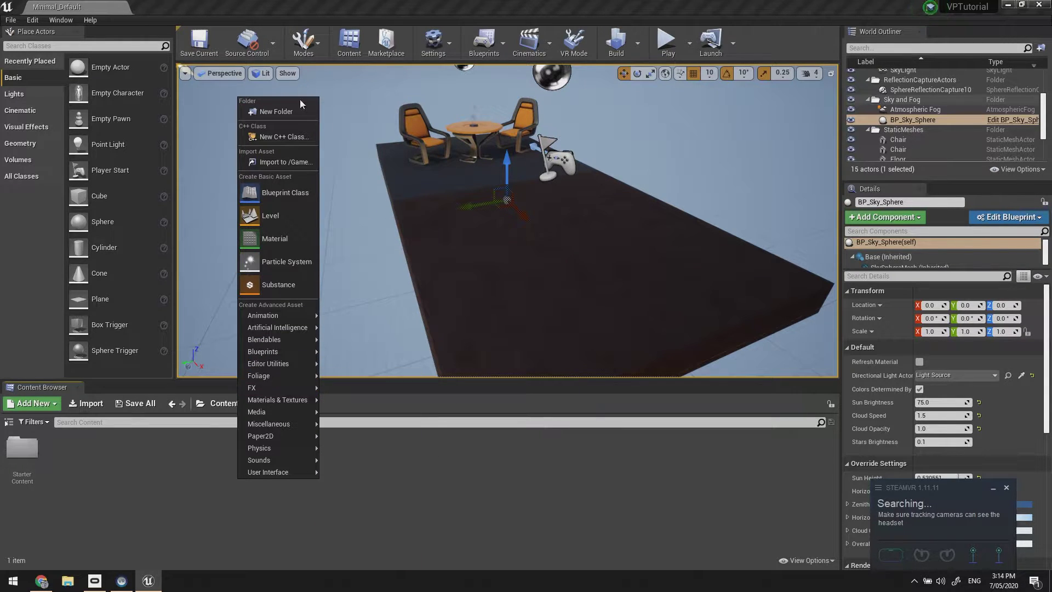
{"action": "left_click", "coordinate": [277, 201]}
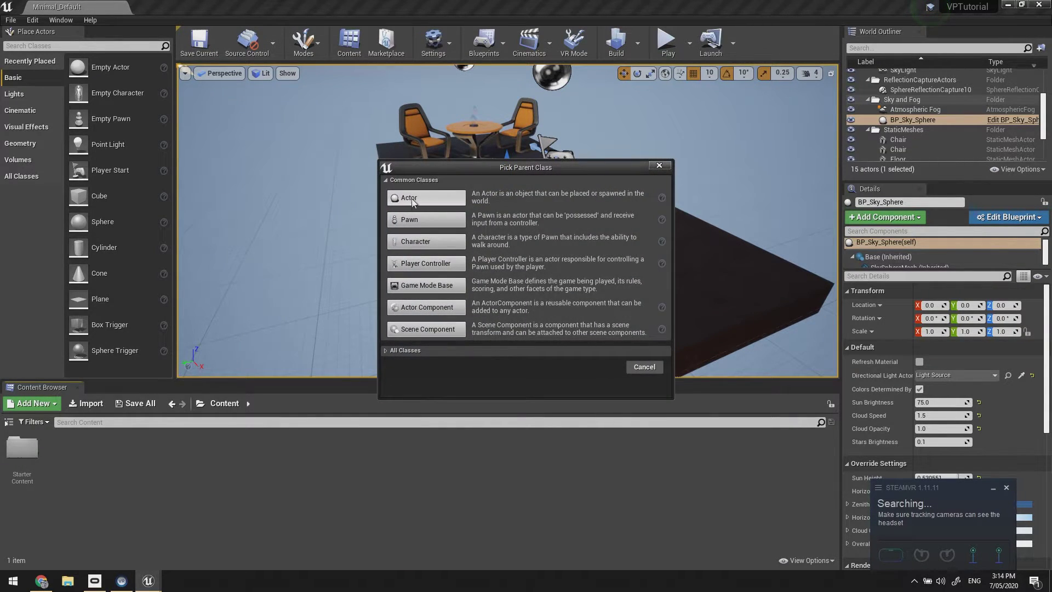
{"action": "left_click", "coordinate": [410, 200]}
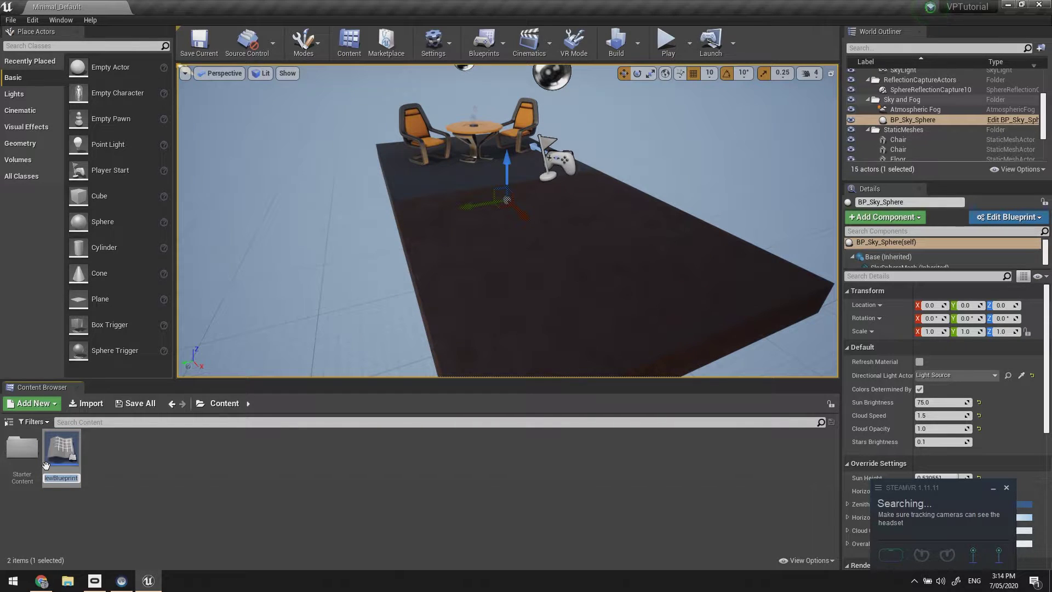
{"action": "type", "text": "CameraT"}
{"action": "key", "text": "BackSpace"}
{"action": "key", "text": "BackSpace"}
{"action": "key", "text": "BackSpace"}
{"action": "key", "text": "BackSpace"}
{"action": "key", "text": "BackSpace"}
{"action": "key", "text": "BackSpace"}
{"action": "key", "text": "BackSpace"}
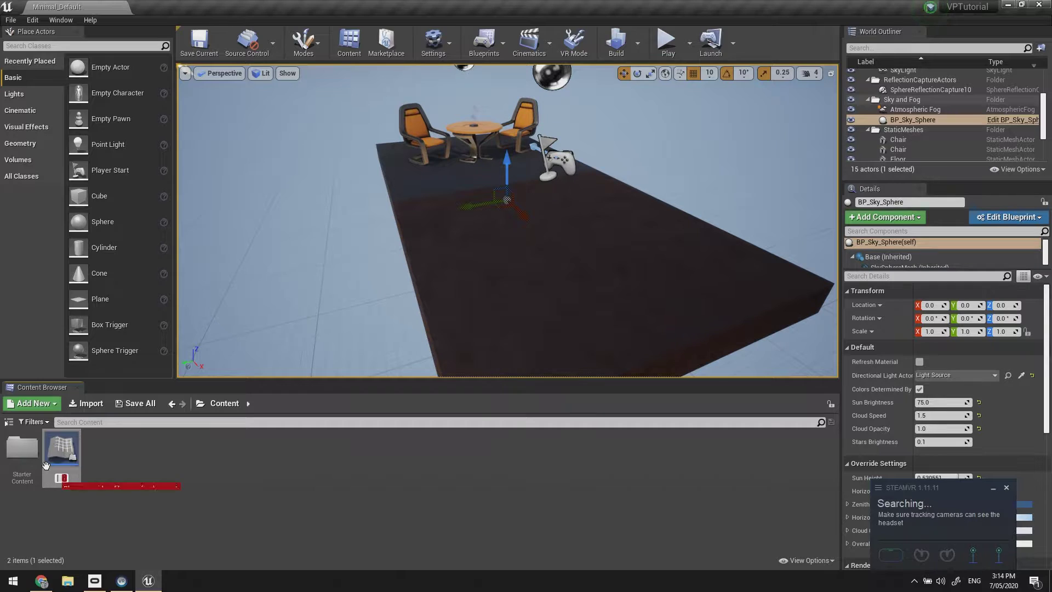
{"action": "type", "text": "Tracked"}
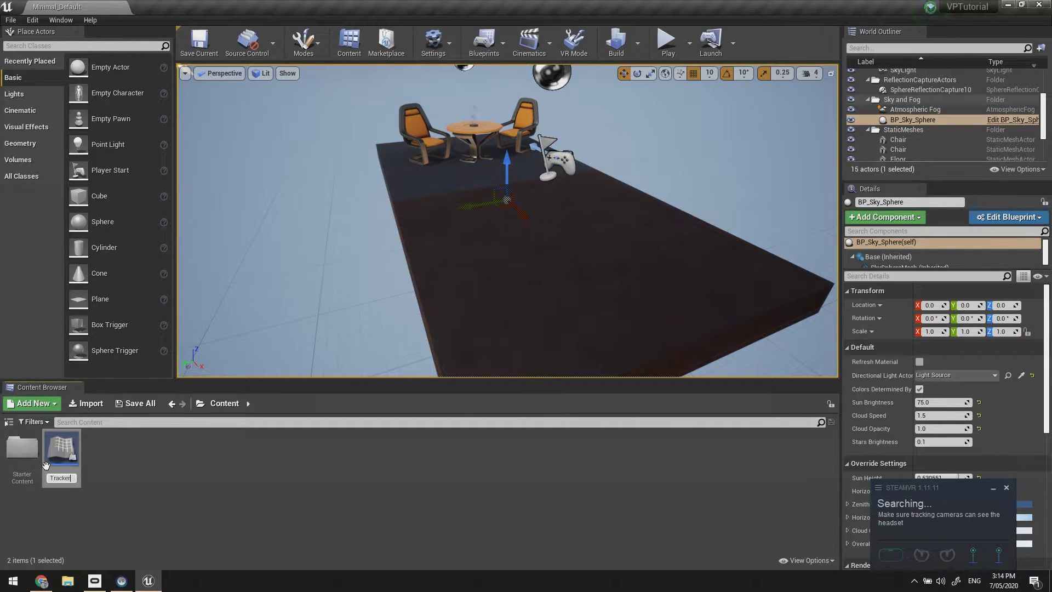
{"action": "type", "text": "Camera"}
{"action": "key", "text": "Return"}
{"action": "left_click_drag", "start_coordinate": [61, 452], "coordinate": [246, 308]}
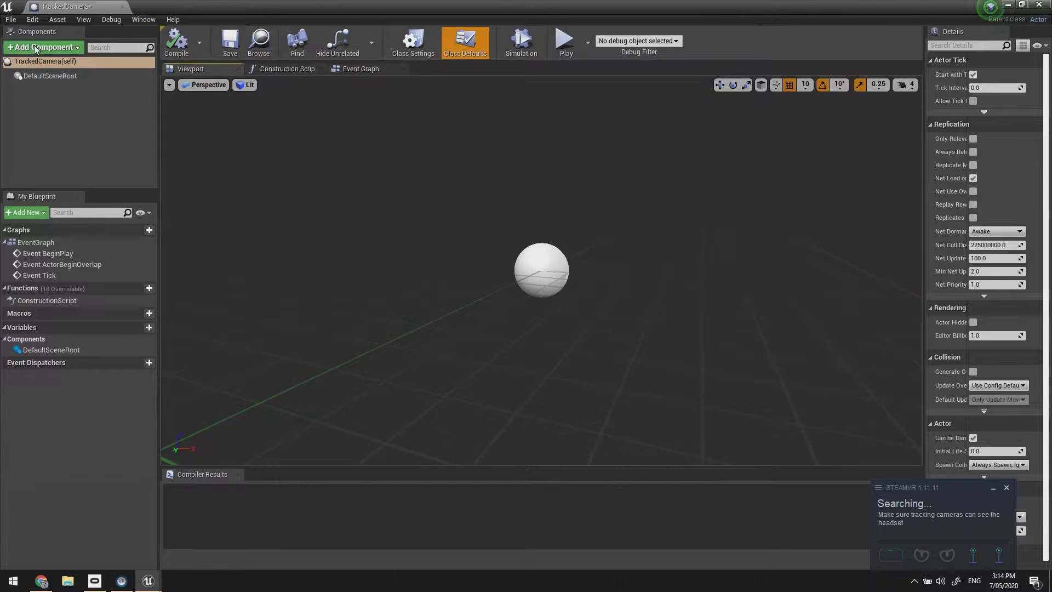
- Add a Cube component, keeping the name Cube, to TrackedCamera and compile the Blueprint
{"action": "left_click", "coordinate": [42, 48]}
{"action": "type", "text": "Cube"}
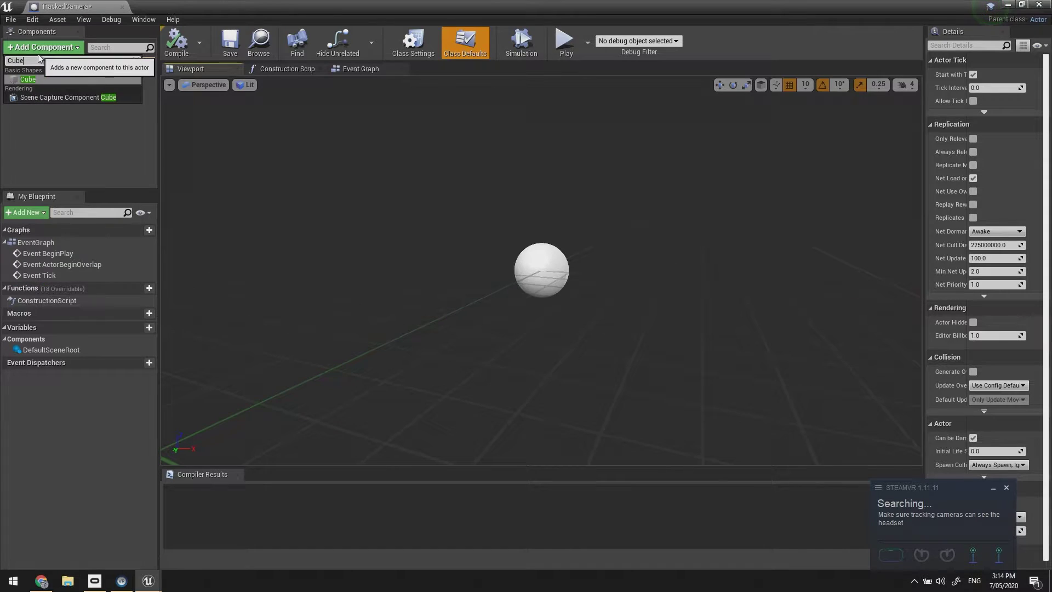
{"action": "key", "text": "Return"}
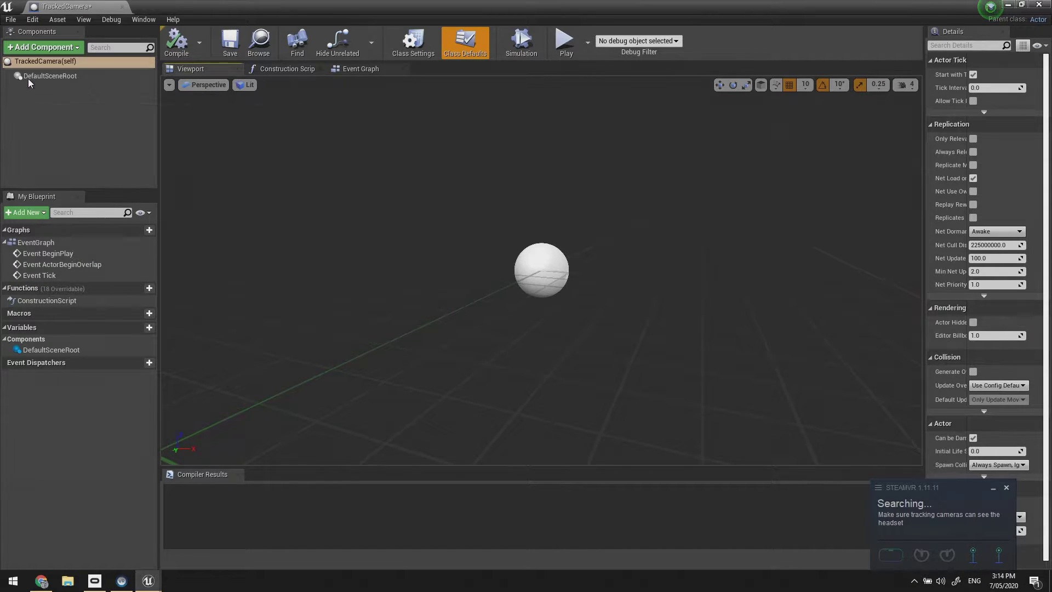
{"action": "key", "text": "Return"}
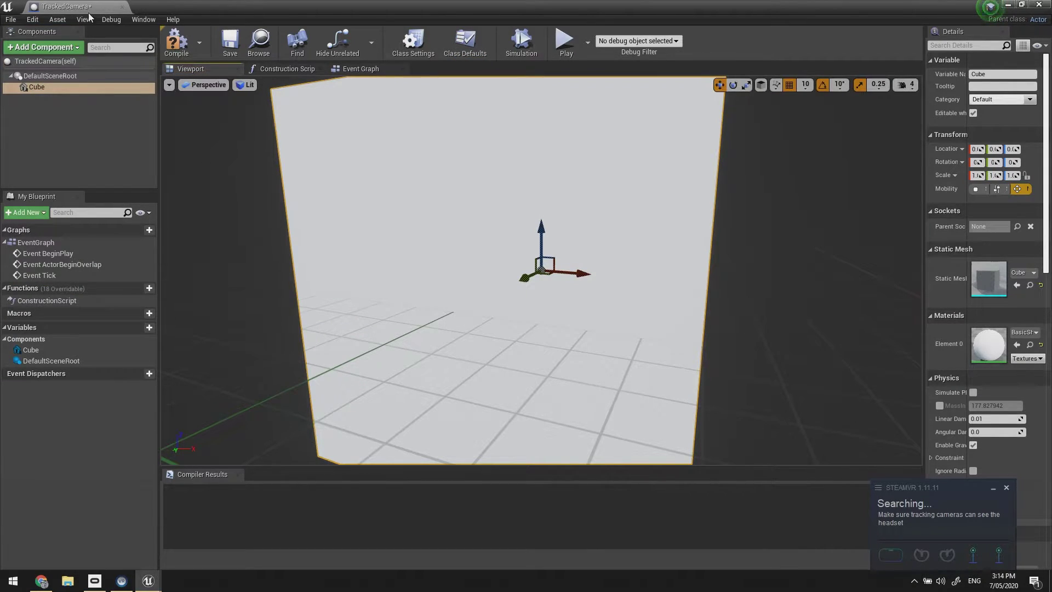
{"action": "left_click", "coordinate": [174, 39]}
{"action": "scroll", "coordinate": [458, 246], "scroll_direction": "down", "scroll_amount": 5}
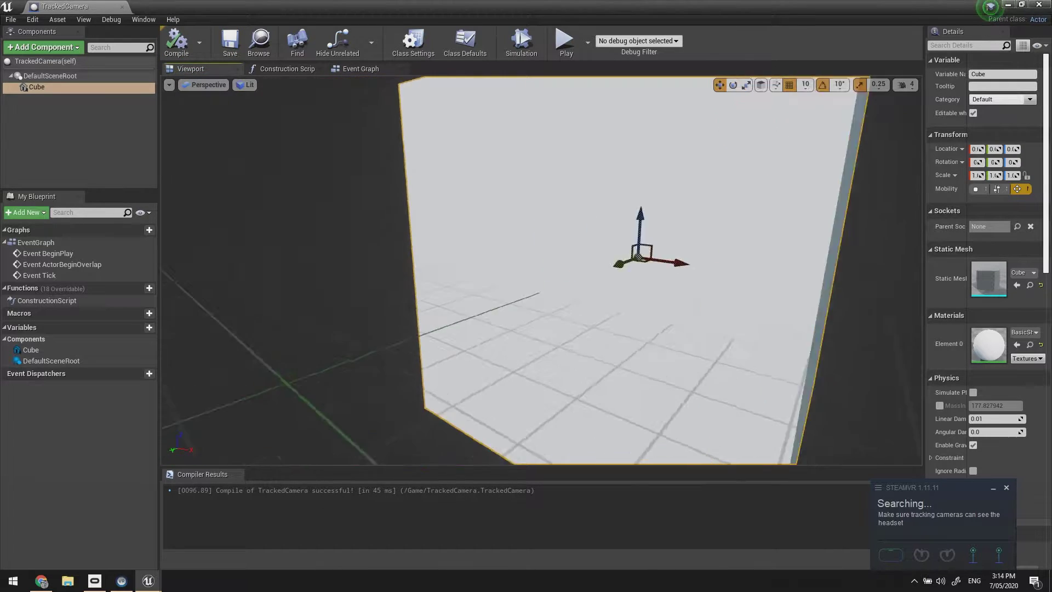
{"action": "right_click_drag", "start_coordinate": [457, 246], "coordinate": [492, 246]}
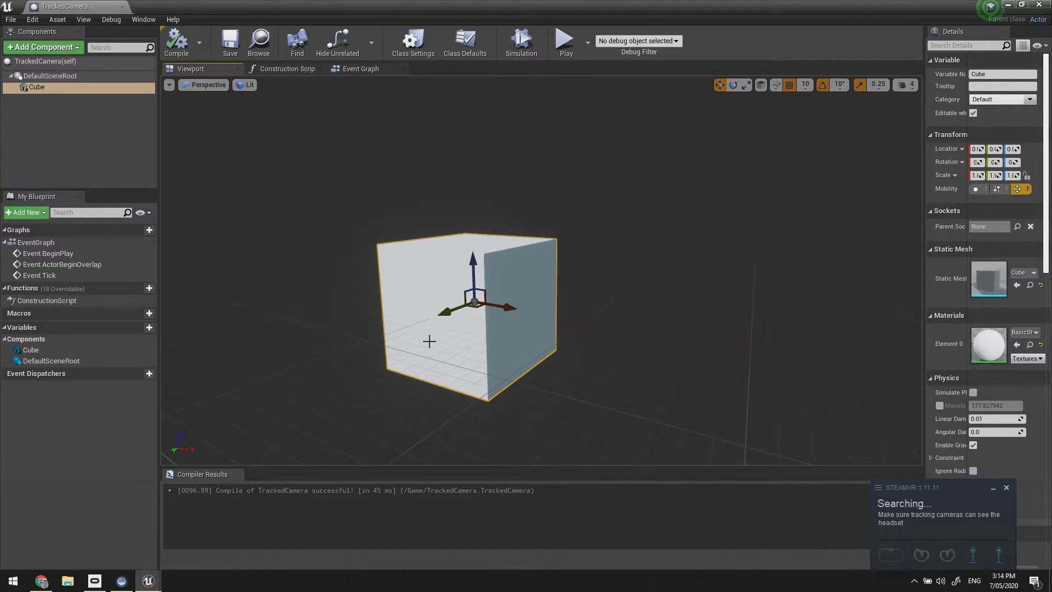
- Add a Get Tracked Device Position and Orientation node to the Event Graph, then search SetRel
{"action": "left_click", "coordinate": [366, 71]}
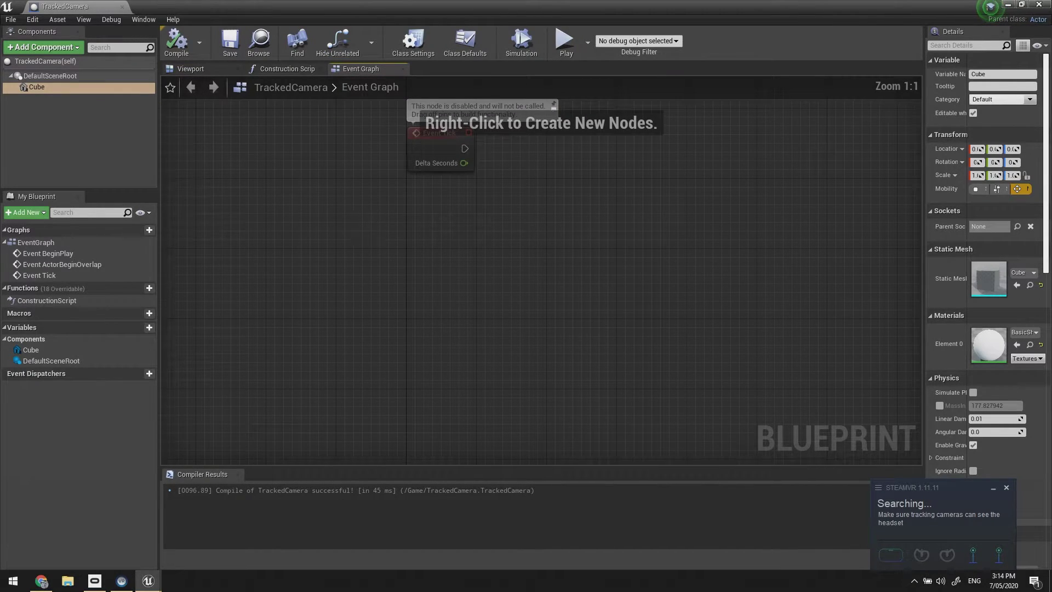
{"action": "right_click", "coordinate": [372, 212]}
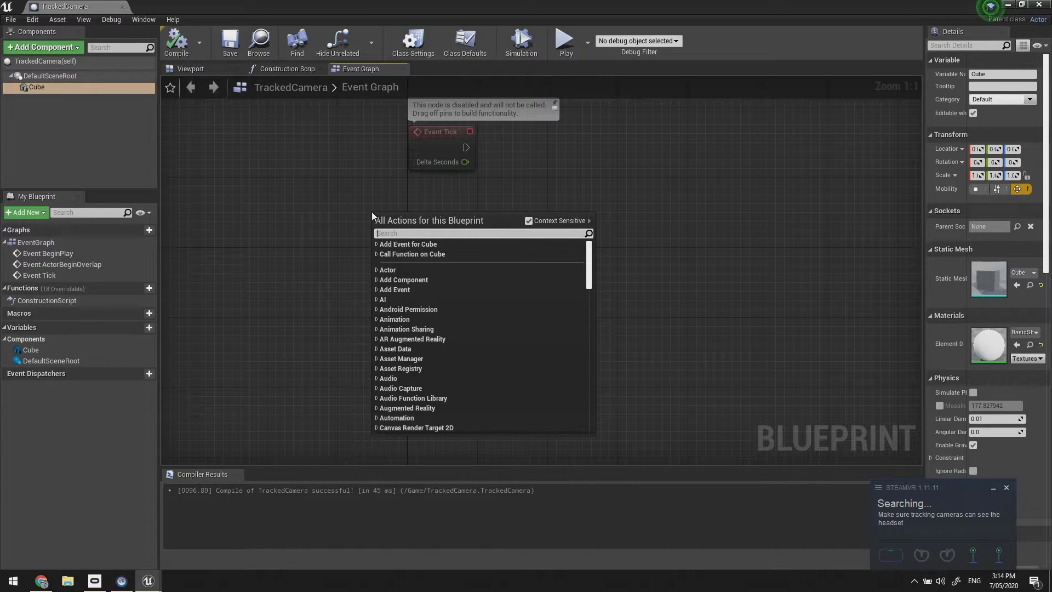
{"action": "type", "text": "Gettracked"}
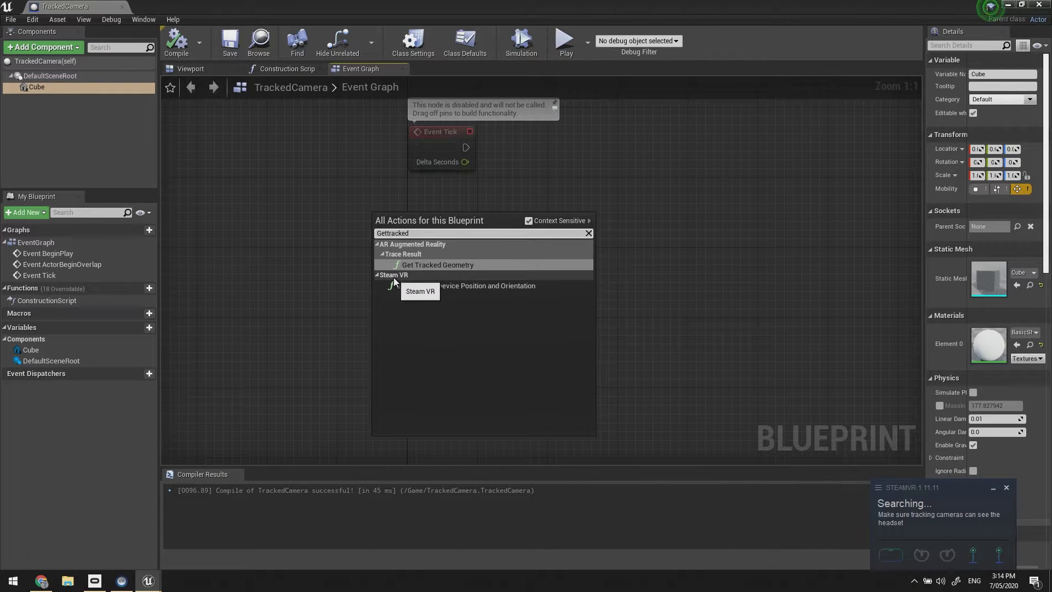
{"action": "left_click", "coordinate": [415, 286]}
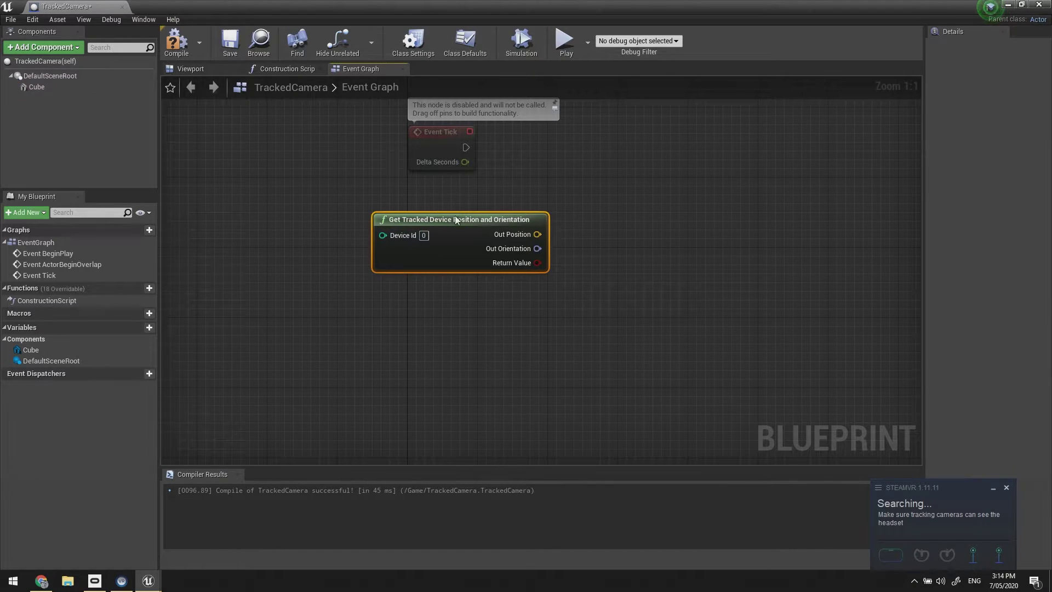
{"action": "left_click_drag", "start_coordinate": [454, 218], "coordinate": [305, 236]}
{"action": "right_click", "coordinate": [500, 251]}
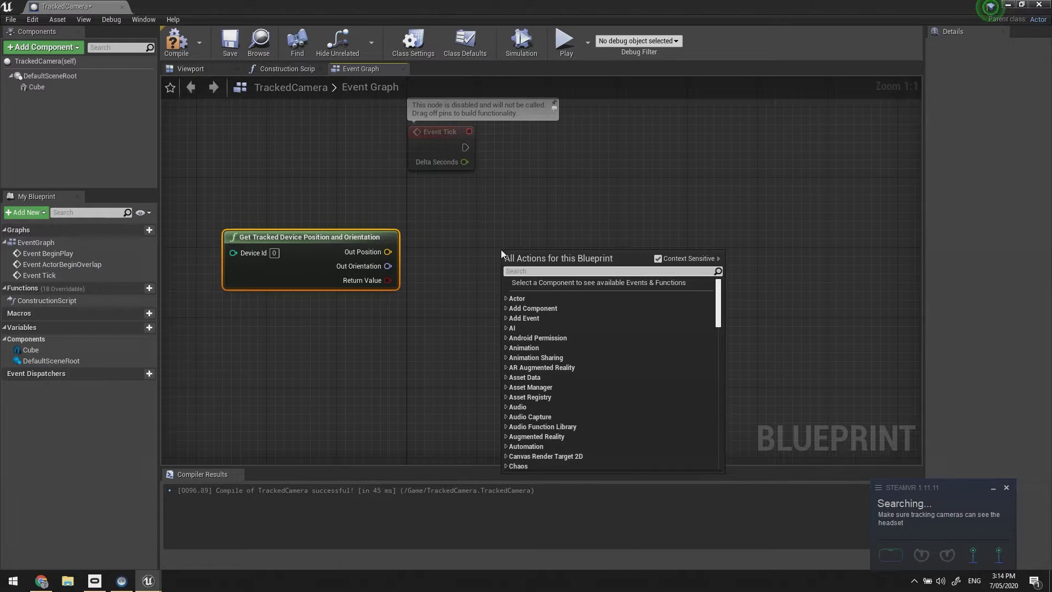
{"action": "type", "text": "Set"}
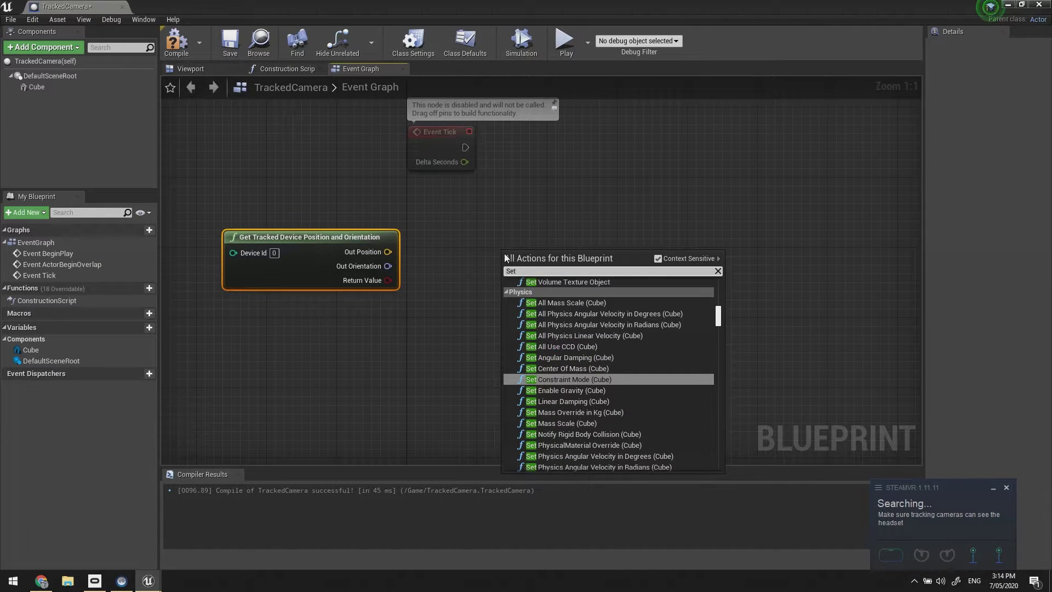
{"action": "type", "text": "Rel"}
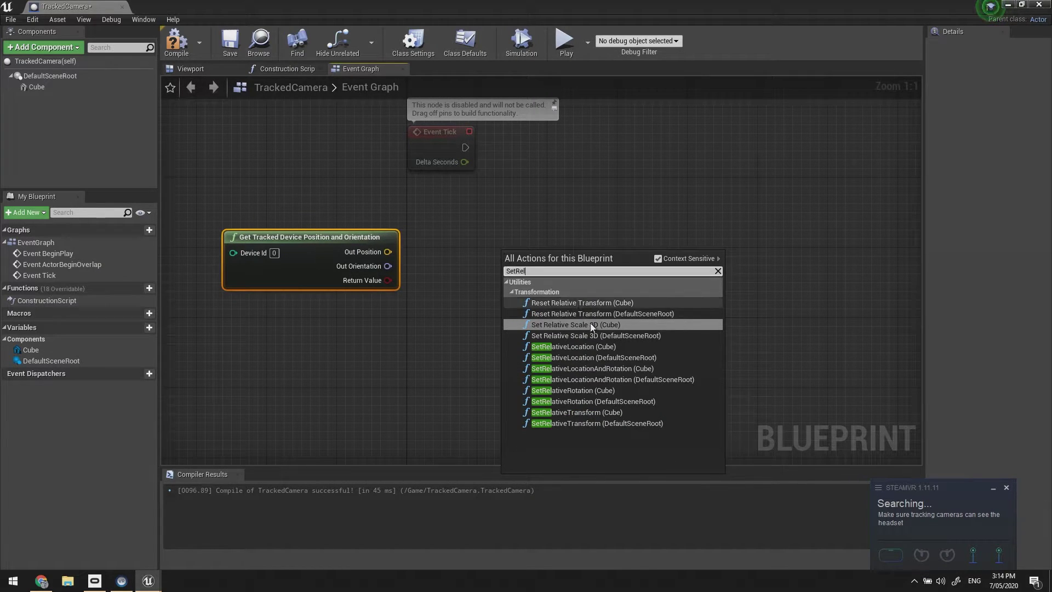